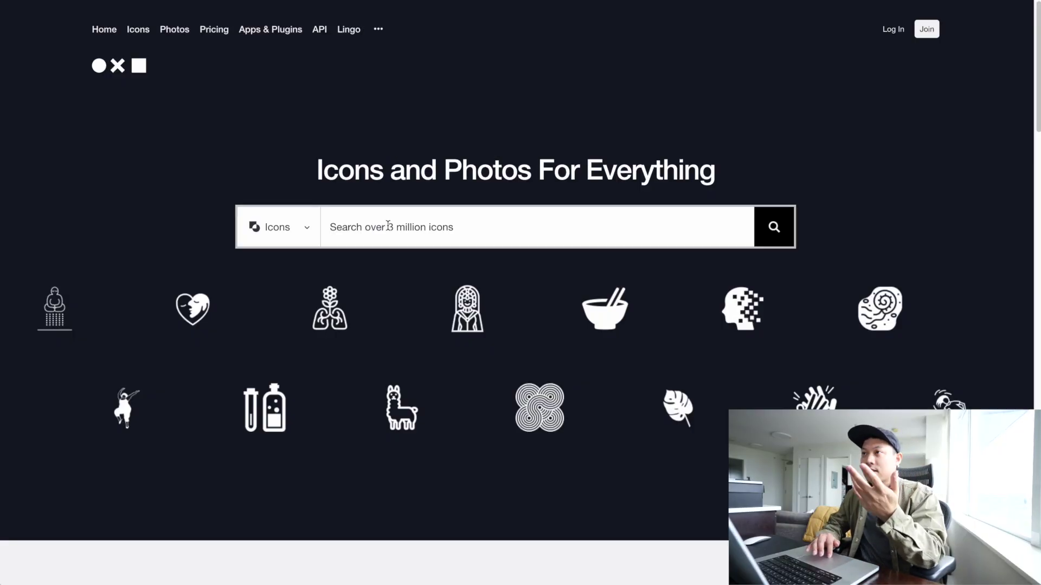
Step: Search The Noun Project for 'rocket' icons
{"action": "left_click", "coordinate": [388, 228]}
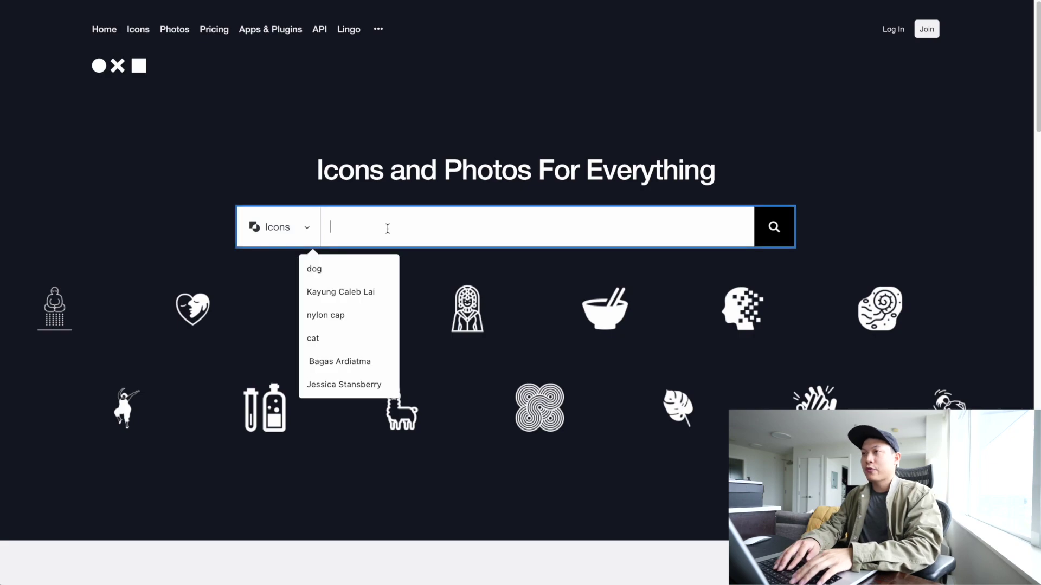
{"action": "type", "text": "rco"}
{"action": "key", "text": "BackSpace"}
{"action": "key", "text": "BackSpace"}
{"action": "type", "text": "oi"}
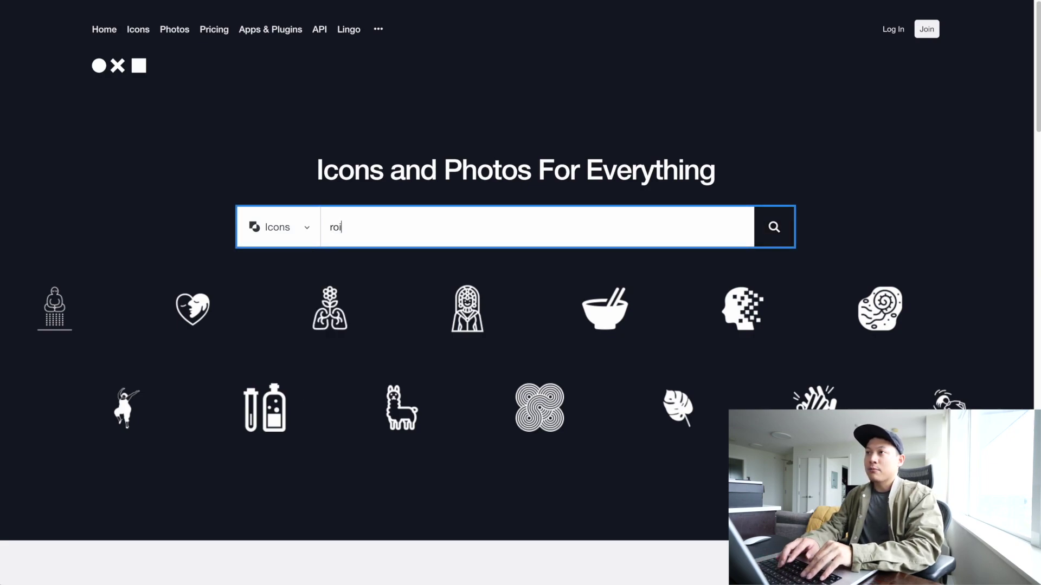
{"action": "key", "text": "BackSpace"}
{"action": "type", "text": "cket"}
{"action": "key", "text": "Return"}
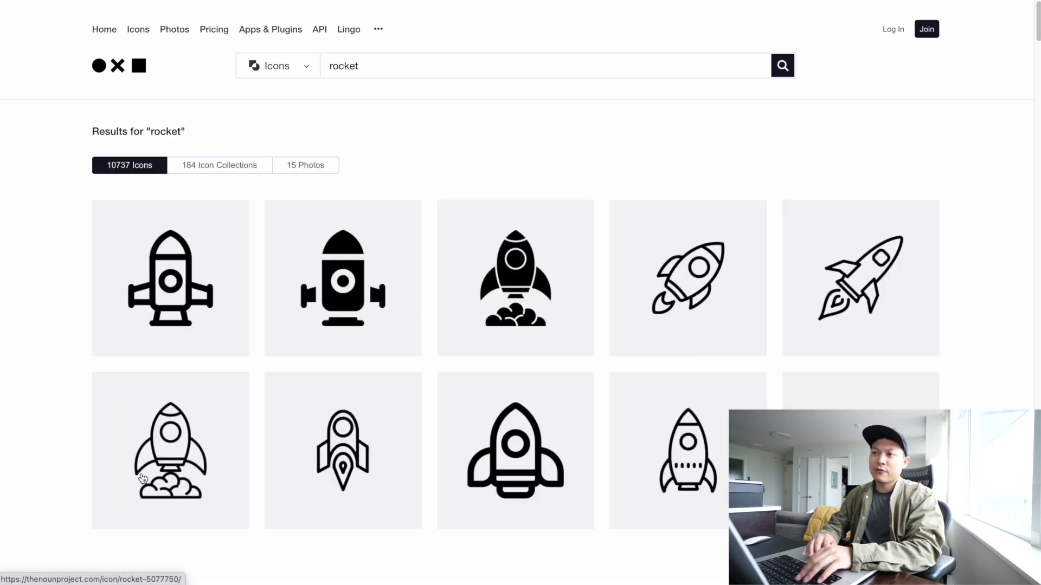
Step: Replace the search with 'plane' to list plane icons
{"action": "left_click", "coordinate": [382, 67]}
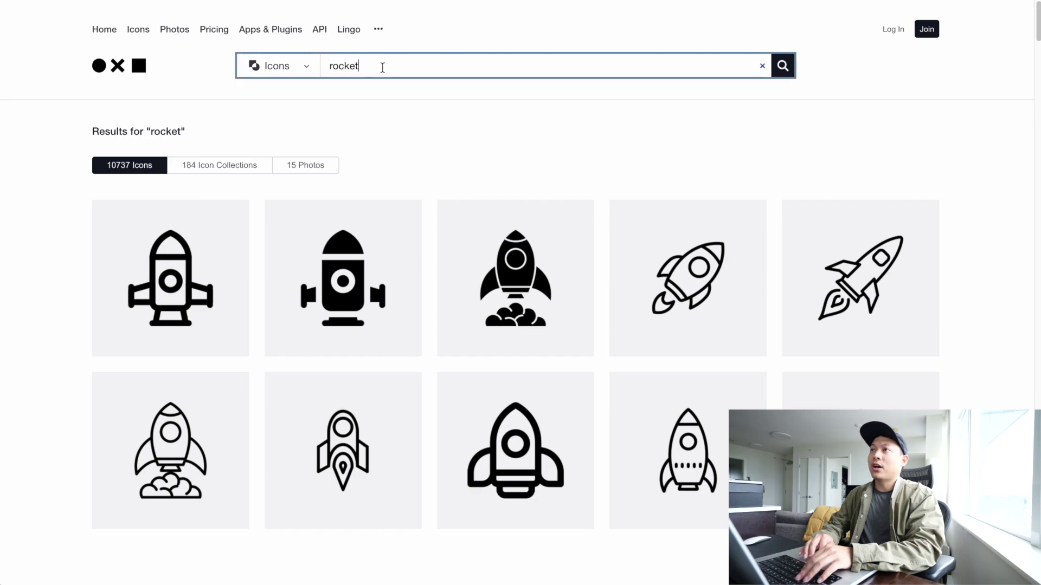
{"action": "key", "text": "super+a"}
{"action": "type", "text": "pla"}
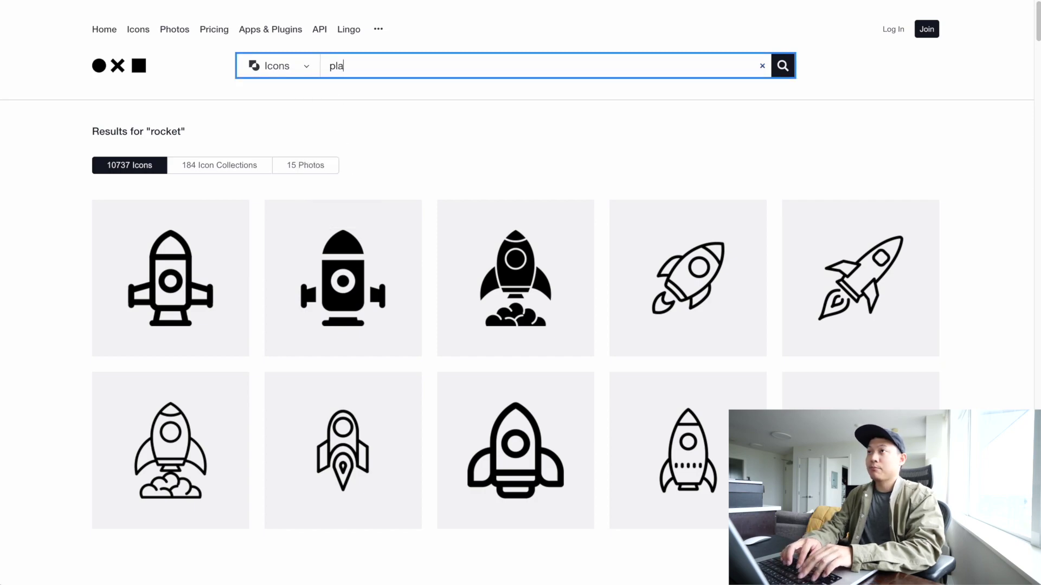
{"action": "key", "text": "Return"}
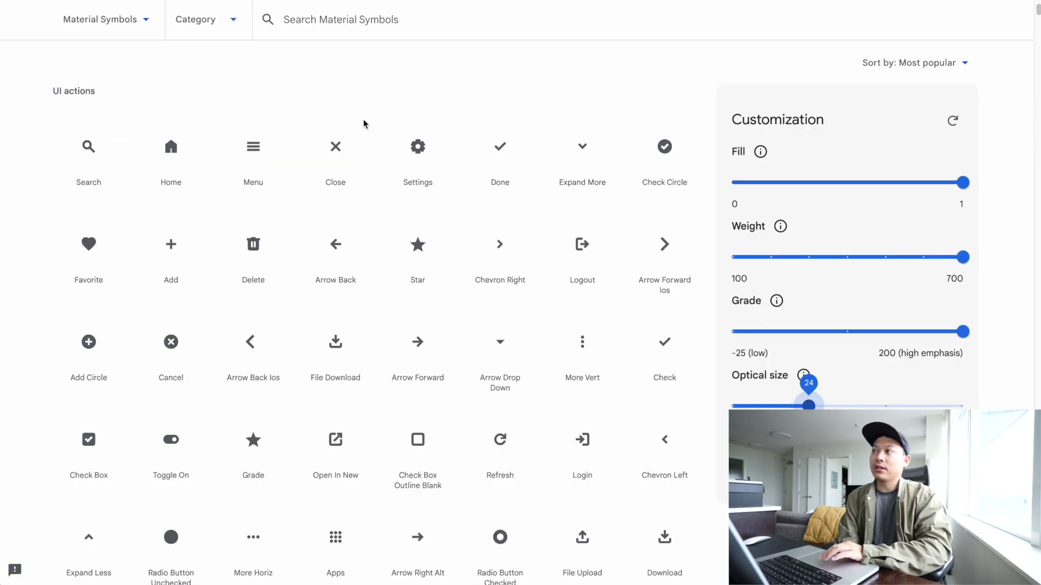
Step: Scroll to the top of the Material Symbols page to show its icons and customization options
{"action": "scroll", "coordinate": [362, 123], "scroll_direction": "up", "scroll_amount": 5}
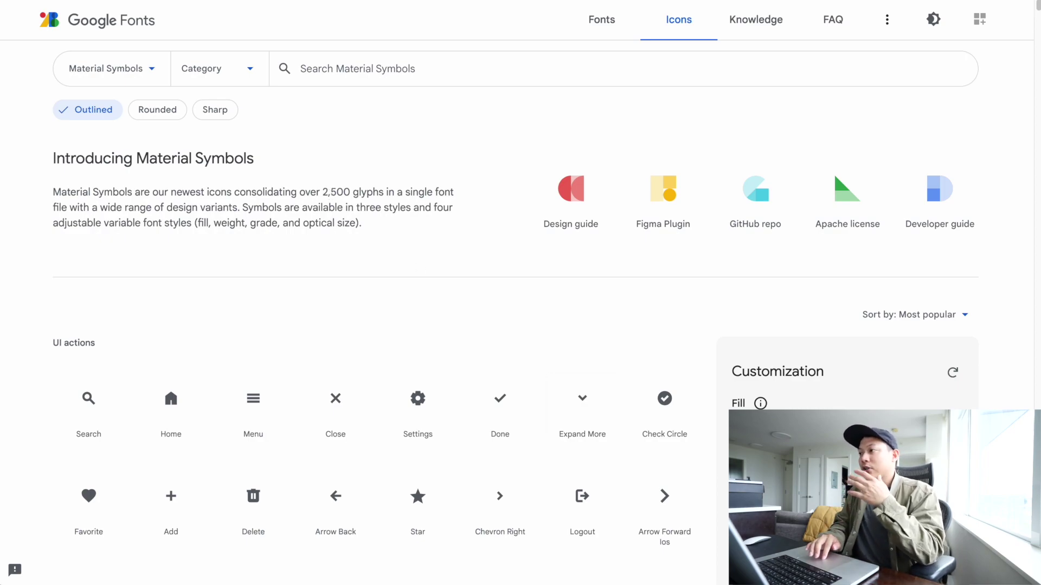
Step: Drop the icon grade to its minimum and settle the Weight slider at 300
{"action": "scroll", "coordinate": [675, 437], "scroll_direction": "down", "scroll_amount": 2}
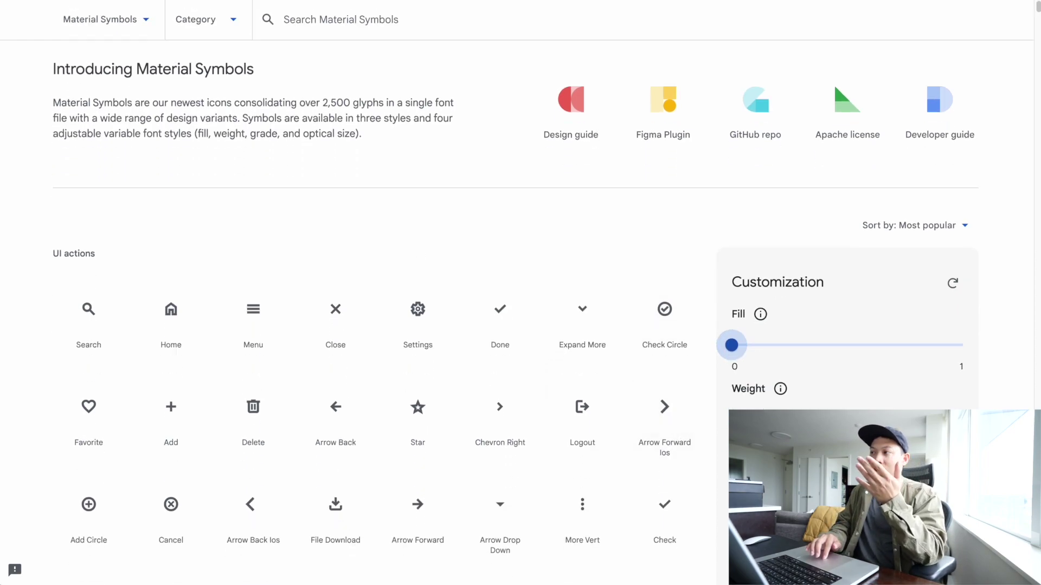
{"action": "scroll", "coordinate": [515, 312], "scroll_direction": "down", "scroll_amount": 1}
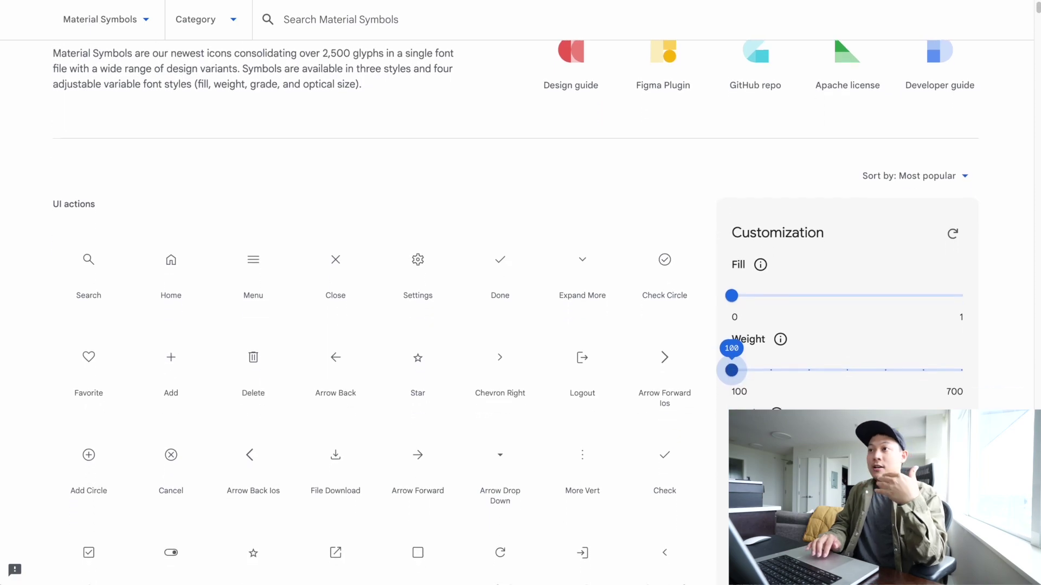
{"action": "left_click", "coordinate": [729, 436]}
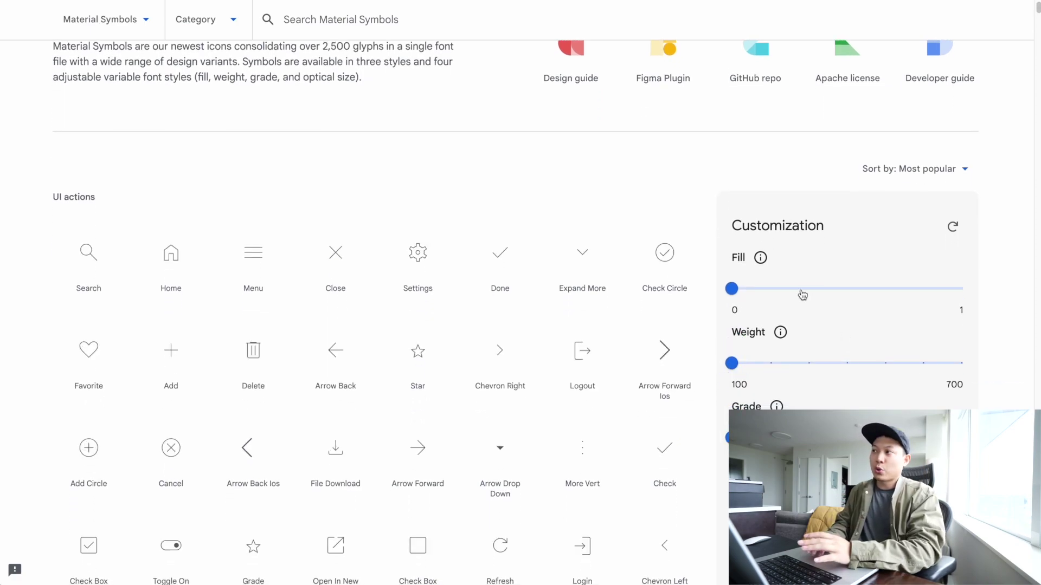
{"action": "left_click", "coordinate": [770, 362]}
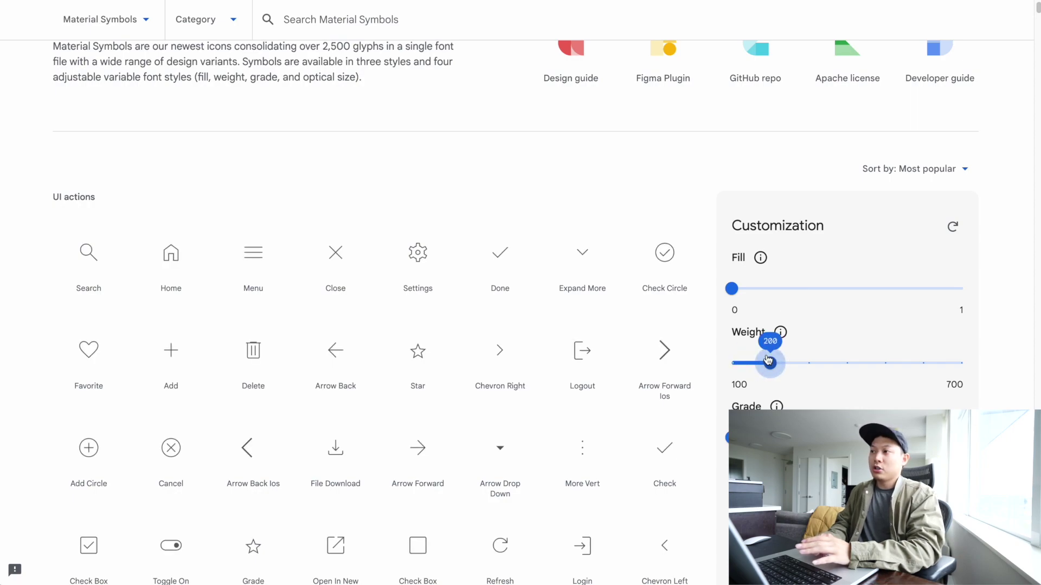
{"action": "key", "text": "Left"}
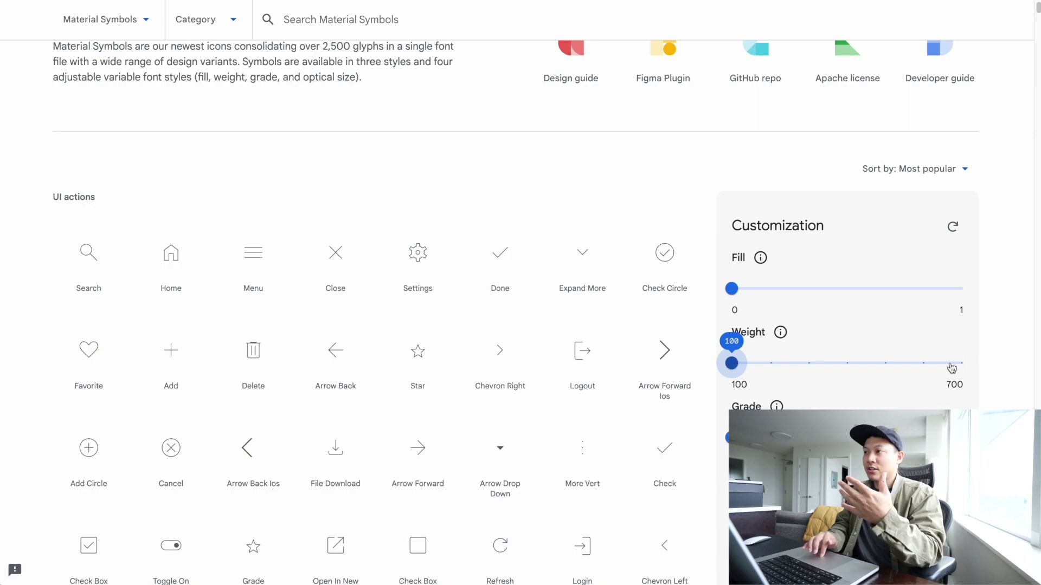
{"action": "left_click", "coordinate": [953, 369]}
{"action": "left_click", "coordinate": [766, 367]}
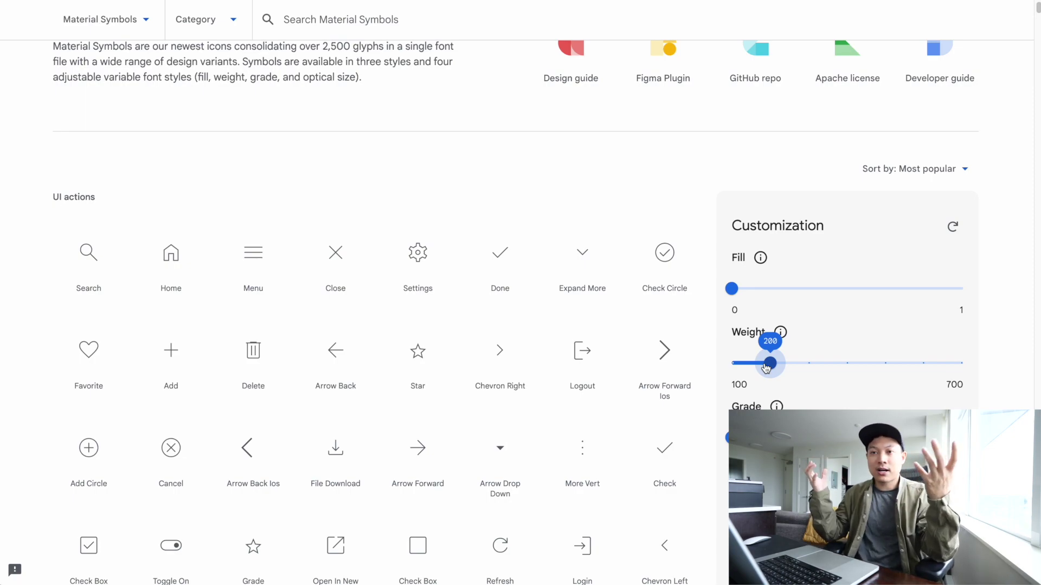
{"action": "left_click", "coordinate": [818, 374]}
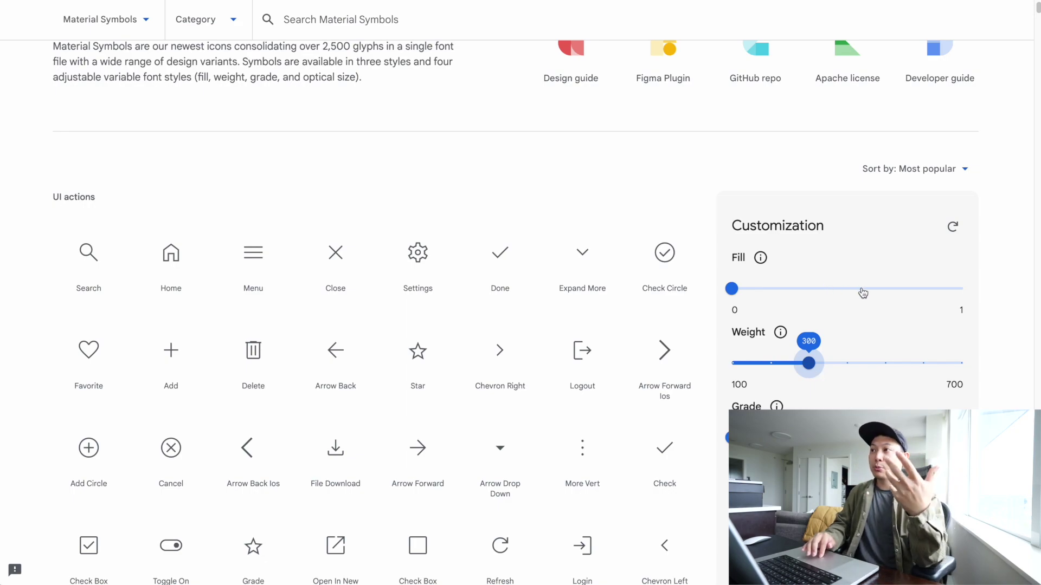
Step: Set Fill to 1 so the Material Symbols render fully filled
{"action": "left_click", "coordinate": [921, 291]}
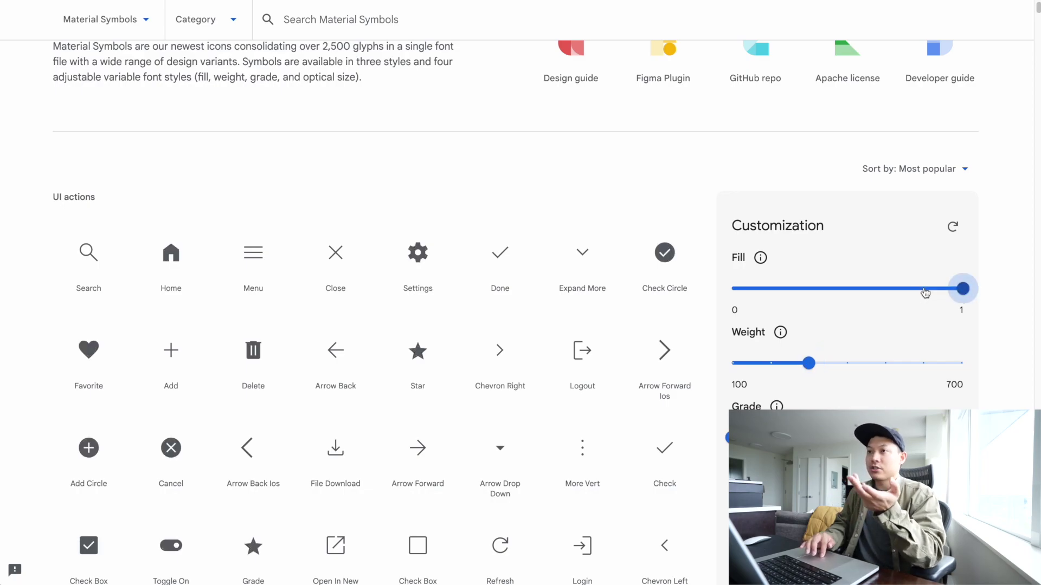
{"action": "scroll", "coordinate": [562, 353], "scroll_direction": "down", "scroll_amount": 9}
{"action": "scroll", "coordinate": [562, 352], "scroll_direction": "up", "scroll_amount": 12}
{"action": "scroll", "coordinate": [562, 352], "scroll_direction": "down", "scroll_amount": 2}
{"action": "scroll", "coordinate": [562, 352], "scroll_direction": "down", "scroll_amount": 3}
Step: Return icons to outlined, raise Grade to 200, set optical size 24, then go to Figma
{"action": "left_click", "coordinate": [807, 321]}
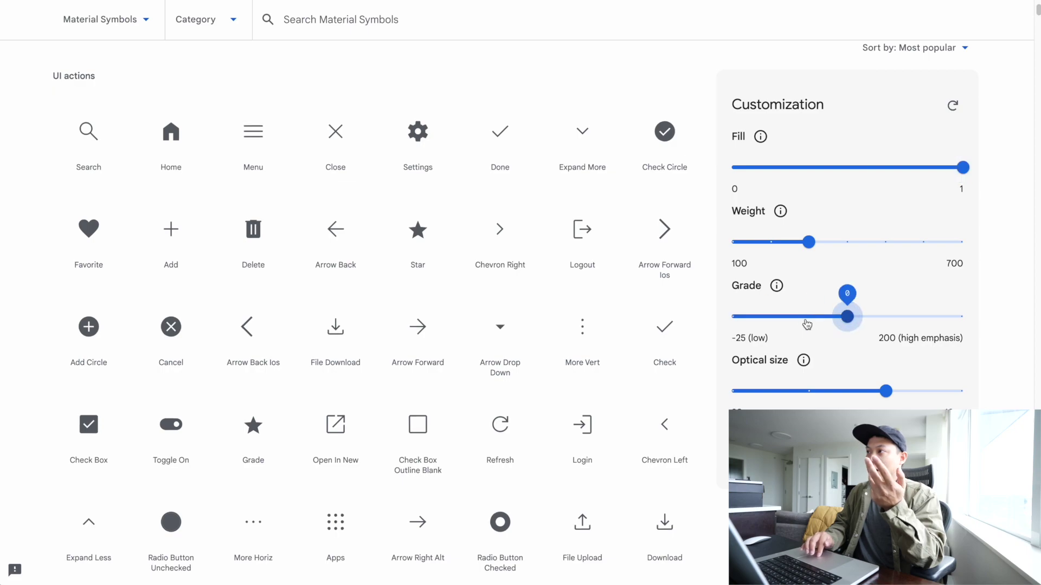
{"action": "left_click", "coordinate": [767, 166]}
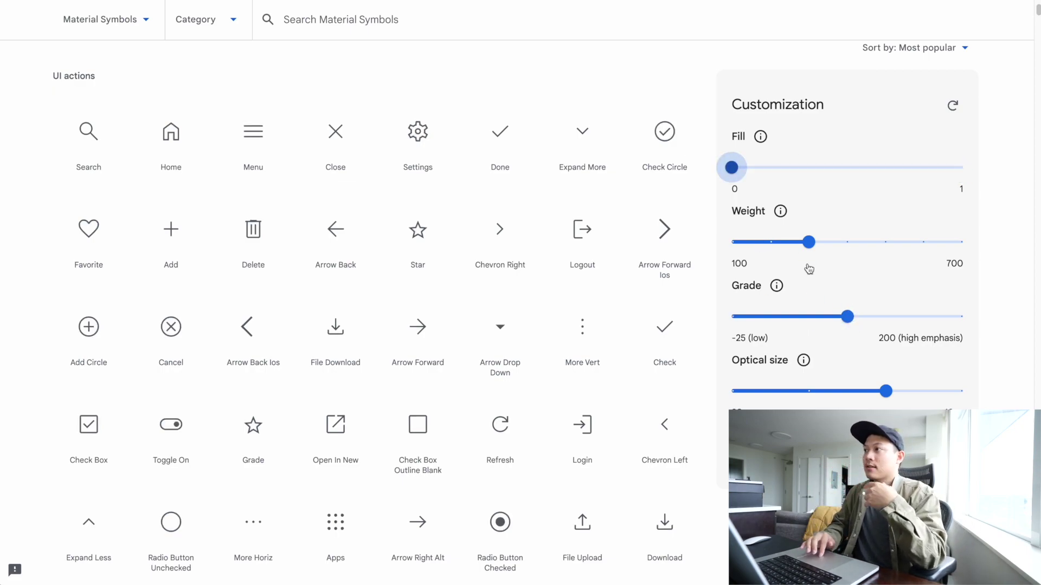
{"action": "left_click", "coordinate": [930, 317]}
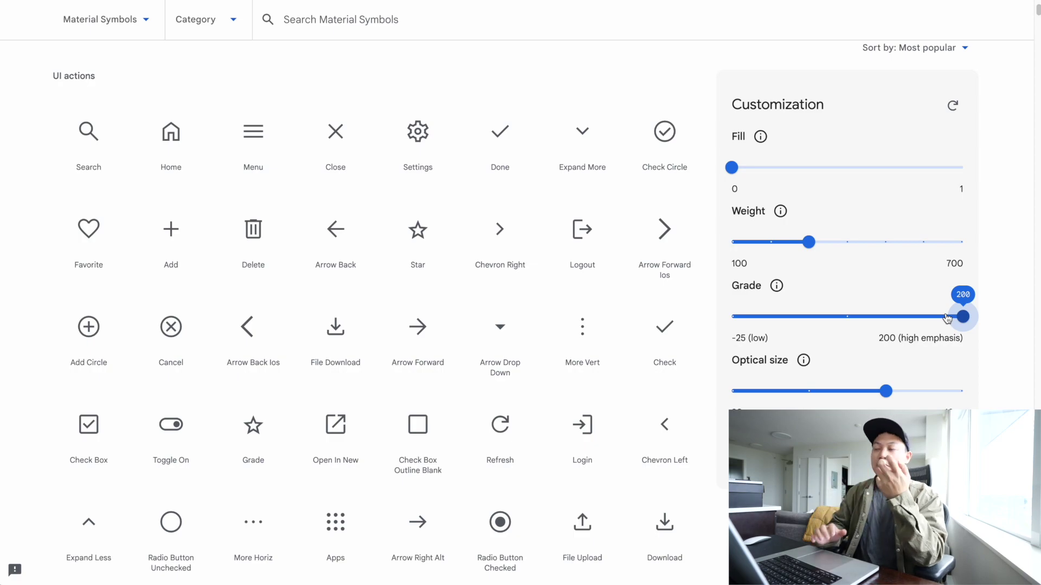
{"action": "left_click", "coordinate": [794, 398]}
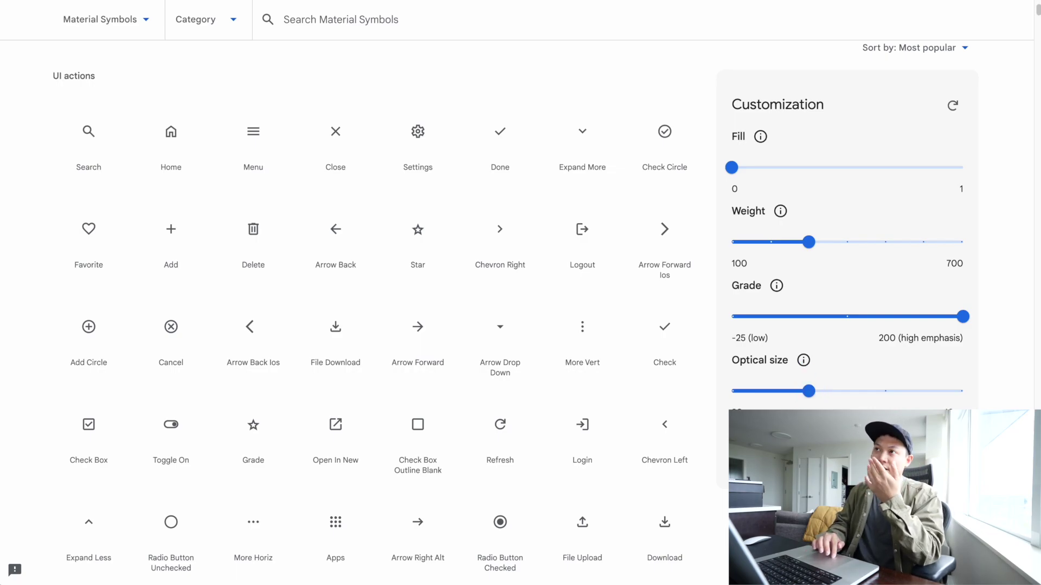
{"action": "left_click", "coordinate": [465, 576]}
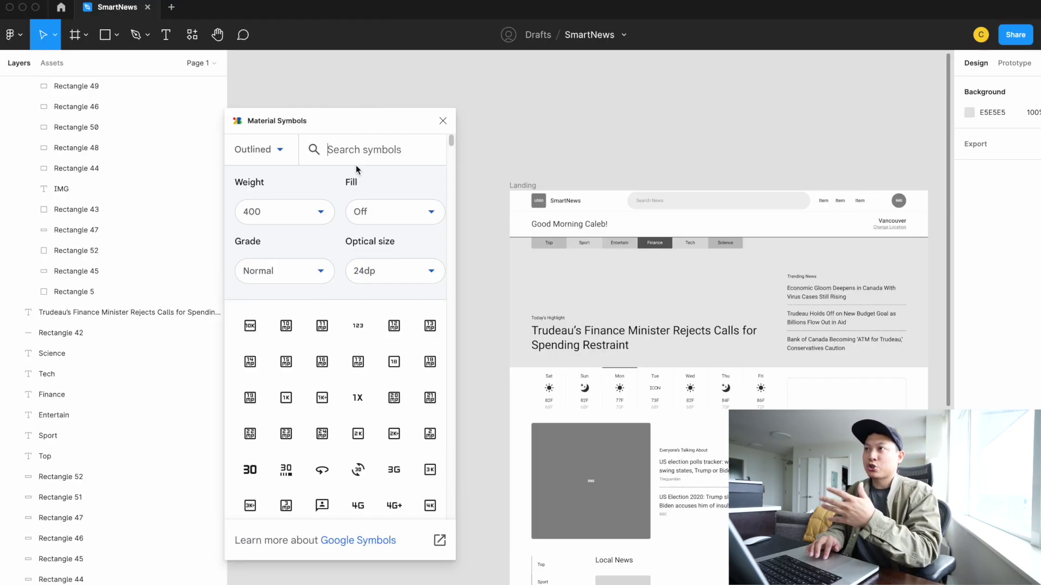
Step: Search 'car' in the Material Symbols plugin and place the airport_shuttle icon on the canvas
{"action": "scroll", "coordinate": [645, 151], "scroll_direction": "left", "scroll_amount": 5}
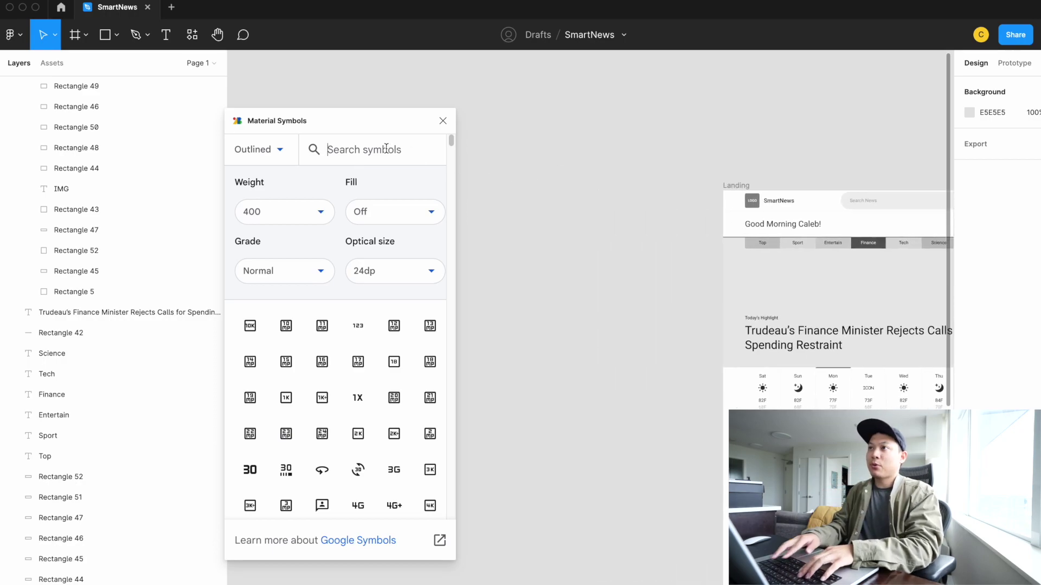
{"action": "type", "text": "car"}
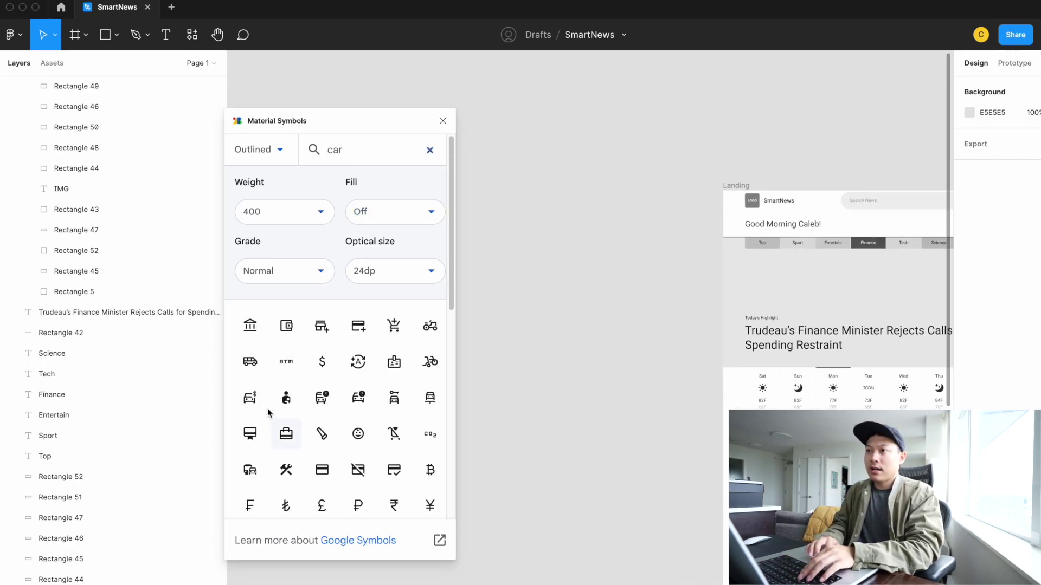
{"action": "left_click_drag", "start_coordinate": [250, 362], "coordinate": [595, 224]}
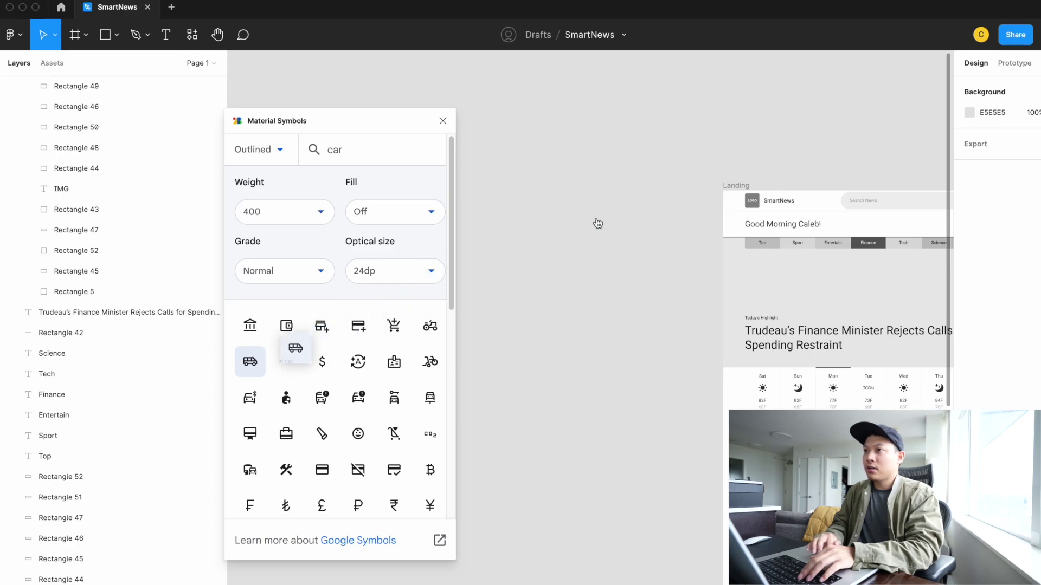
{"action": "left_click", "coordinate": [242, 366]}
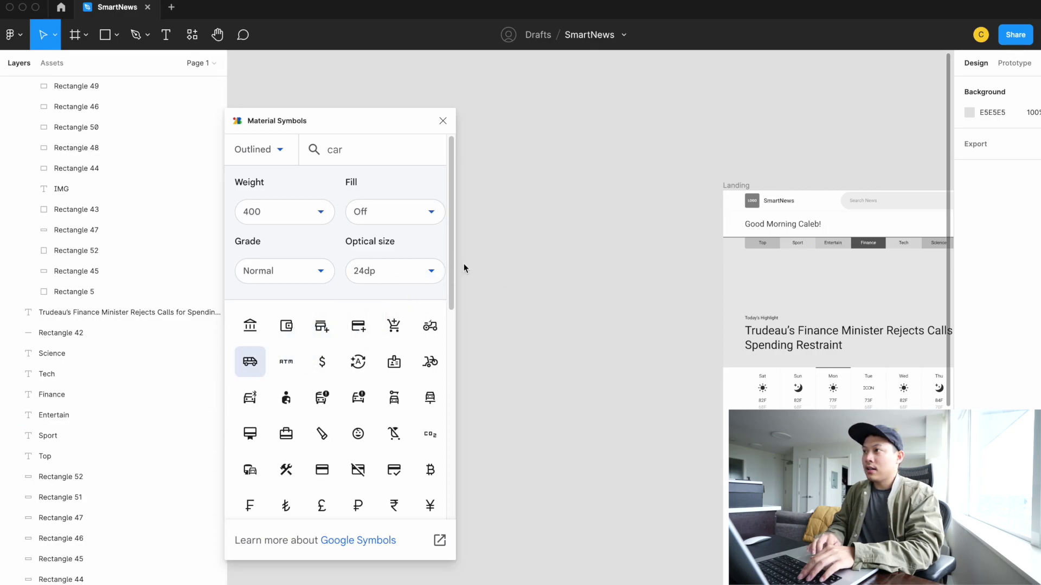
{"action": "left_click", "coordinate": [563, 241]}
{"action": "scroll", "coordinate": [593, 344], "scroll_direction": "up", "scroll_amount": 6}
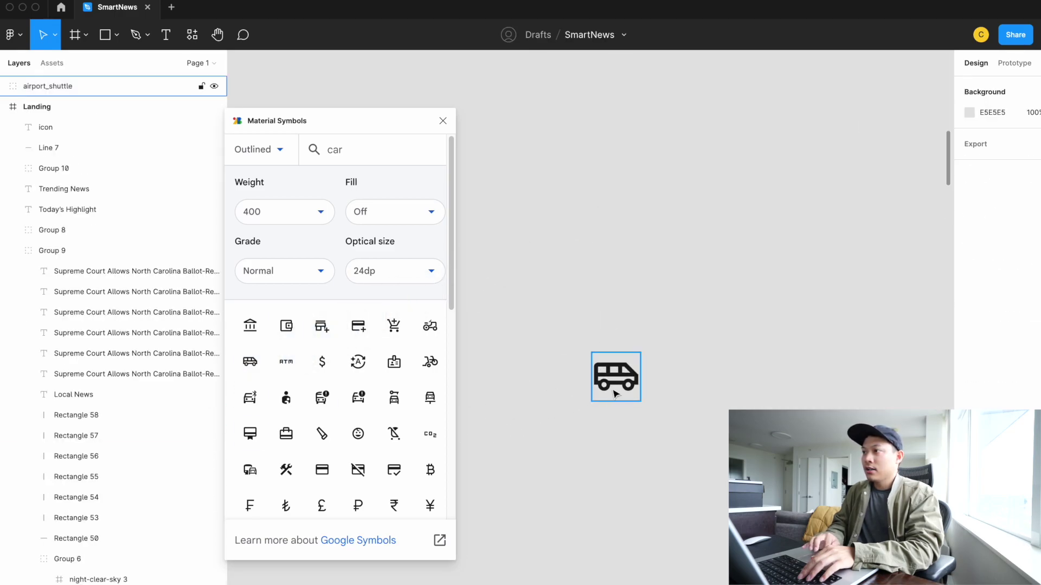
{"action": "left_click", "coordinate": [616, 393]}
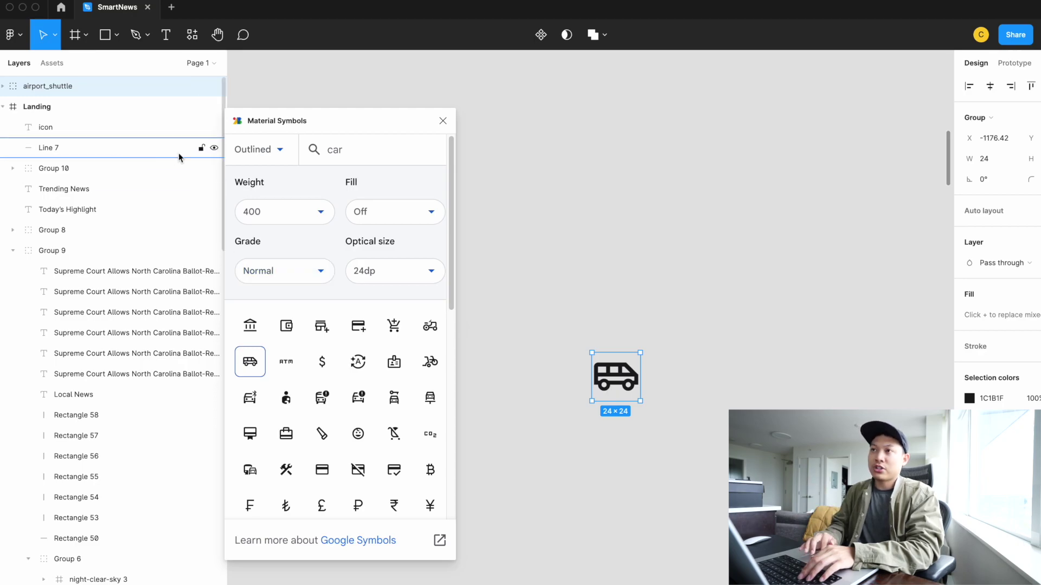
Step: Give the shuttle icon weight 200, fill on, Emphasis grade and 48dp optical size
{"action": "left_click", "coordinate": [297, 211]}
{"action": "left_click", "coordinate": [271, 263]}
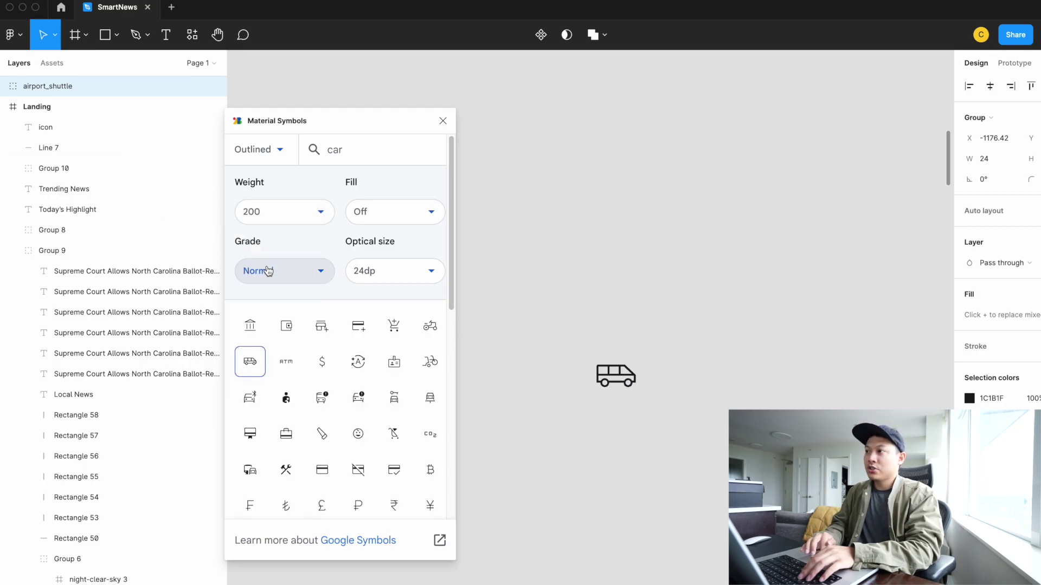
{"action": "left_click", "coordinate": [394, 212]}
{"action": "left_click", "coordinate": [385, 274]}
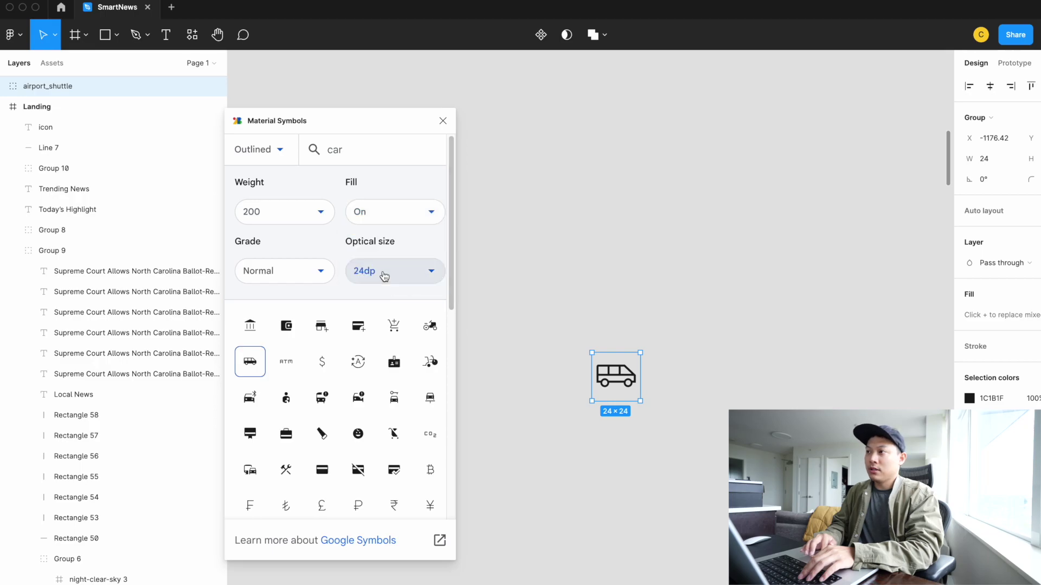
{"action": "left_click", "coordinate": [302, 271]}
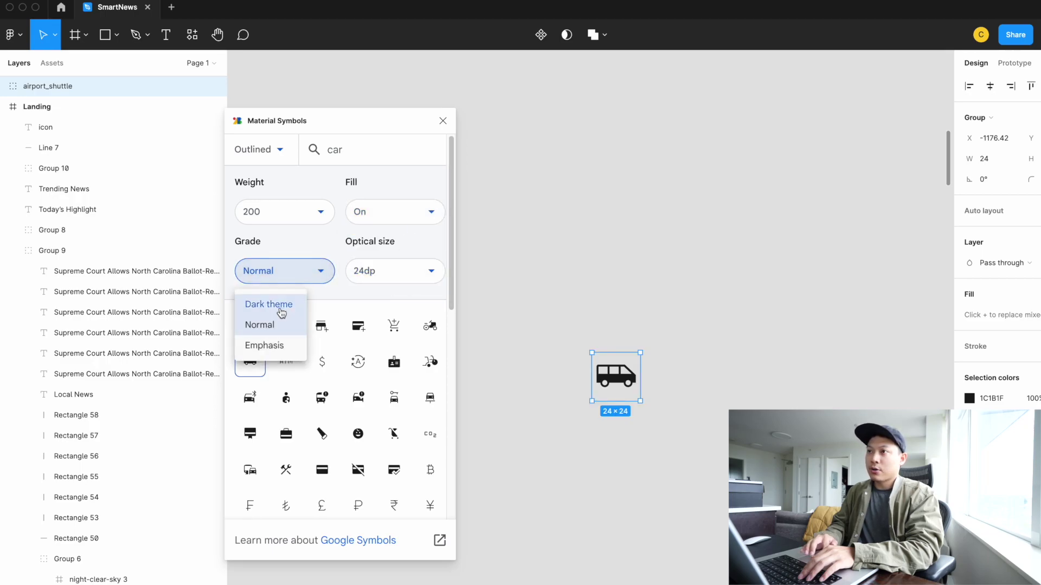
{"action": "left_click", "coordinate": [275, 350]}
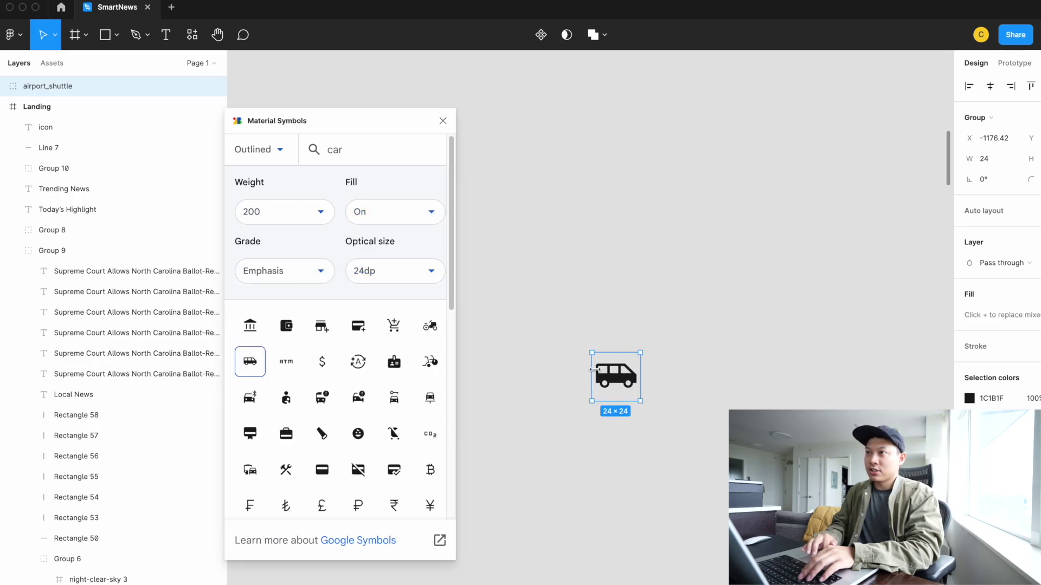
{"action": "left_click", "coordinate": [374, 273]}
{"action": "left_click", "coordinate": [380, 364]}
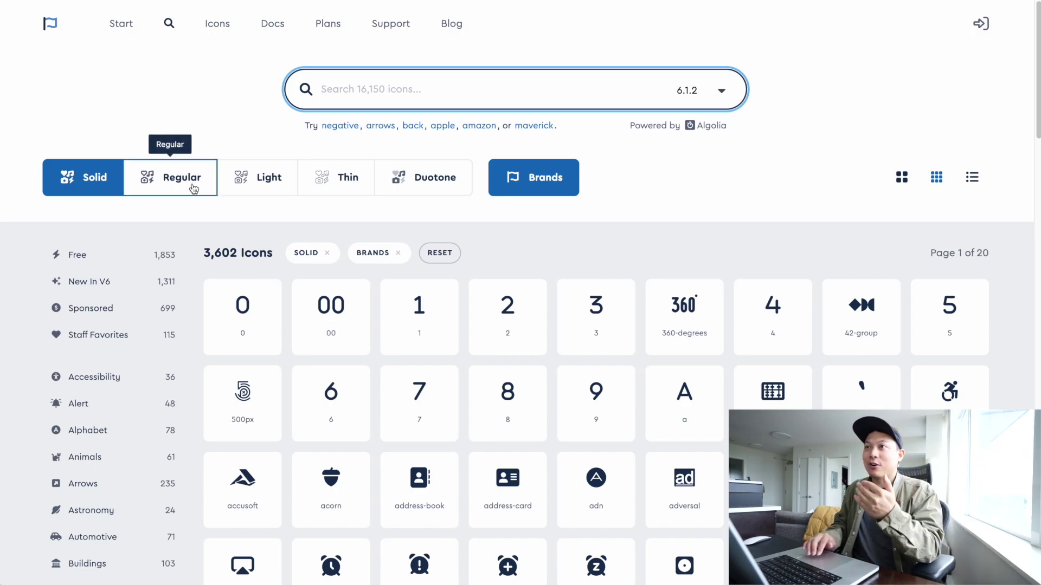
Step: Filter Font Awesome to Thin-style icons instead of Solid and search for 'cat'
{"action": "left_click", "coordinate": [168, 188]}
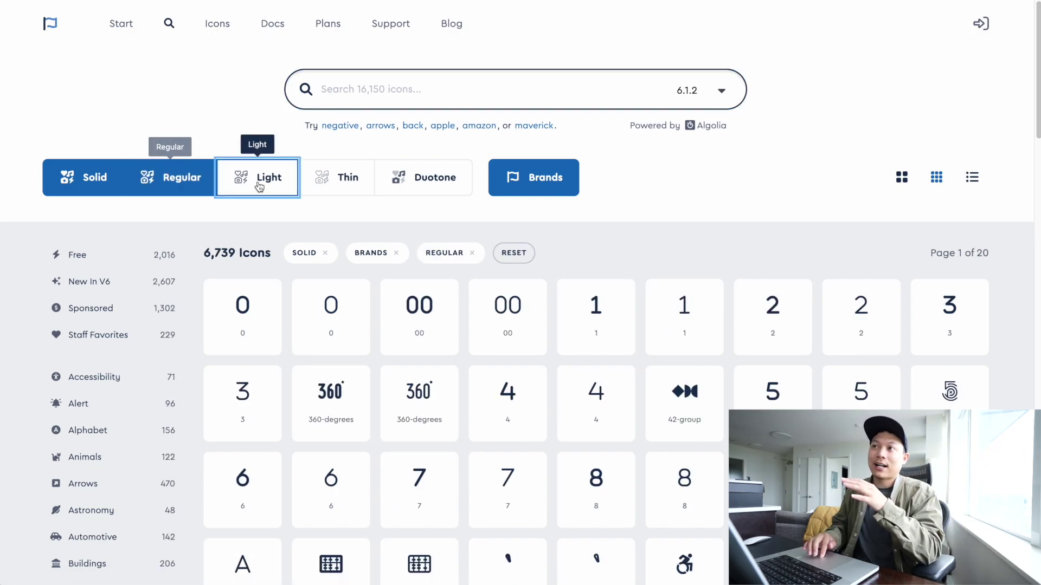
{"action": "left_click", "coordinate": [260, 191]}
{"action": "left_click", "coordinate": [161, 187]}
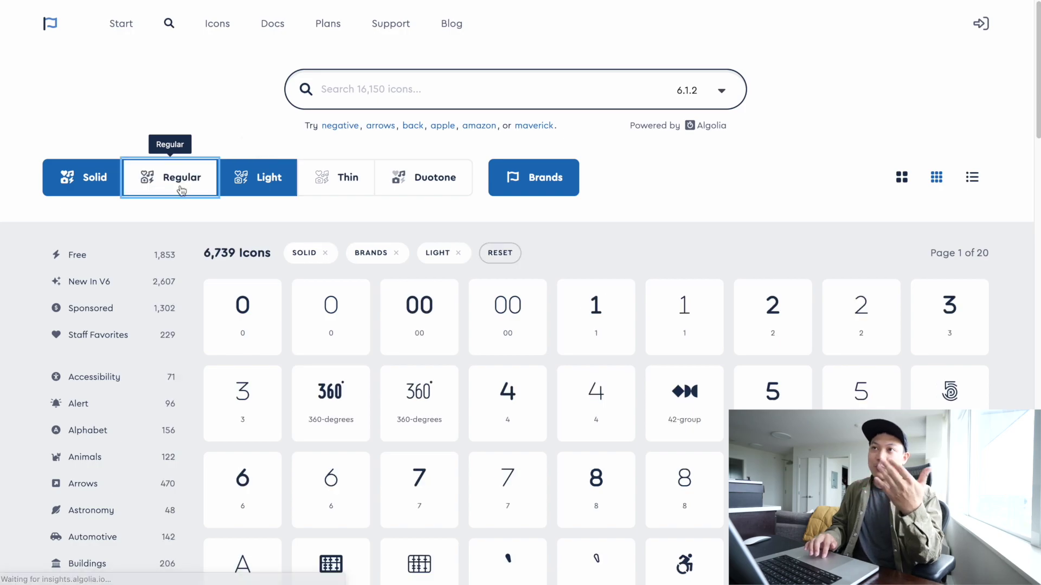
{"action": "left_click", "coordinate": [102, 192]}
{"action": "left_click", "coordinate": [258, 187]}
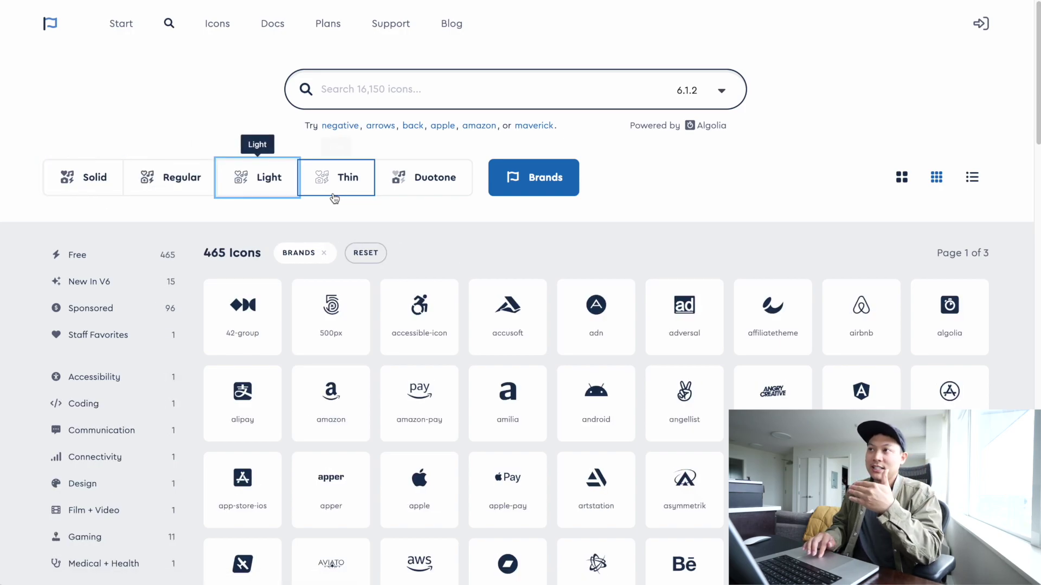
{"action": "left_click", "coordinate": [350, 193]}
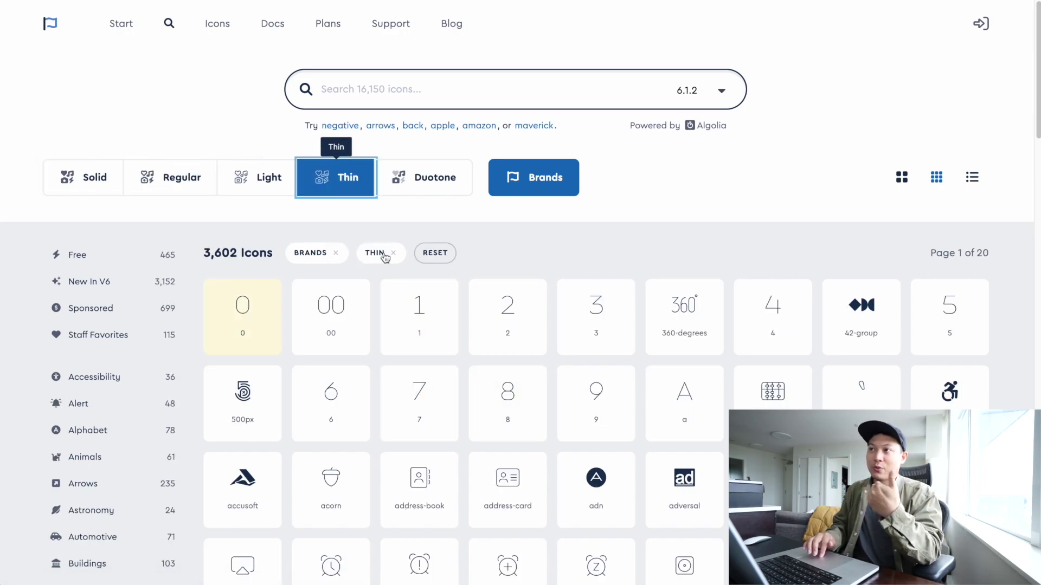
{"action": "left_click", "coordinate": [424, 103]}
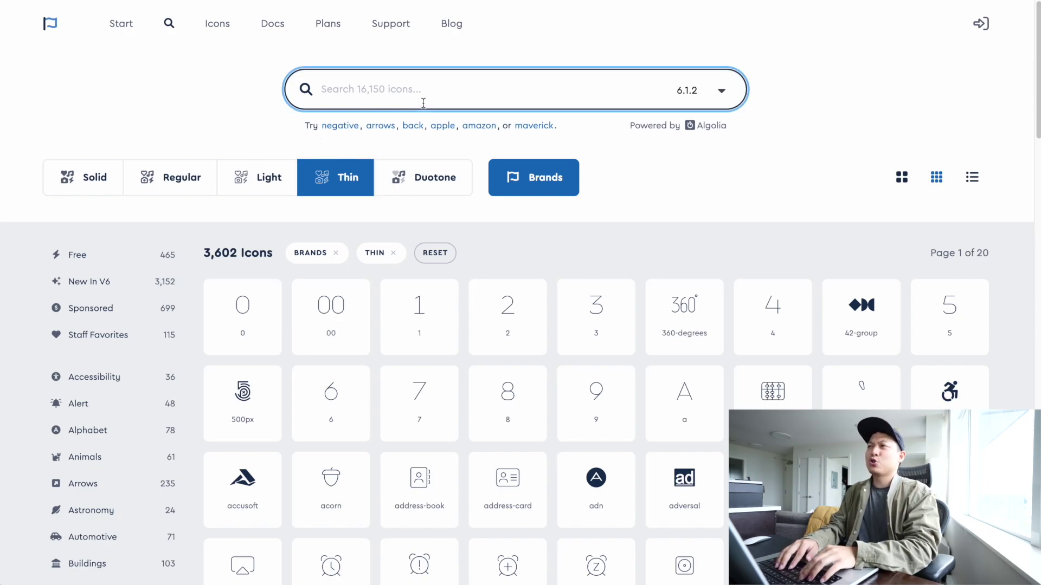
{"action": "type", "text": "cat"}
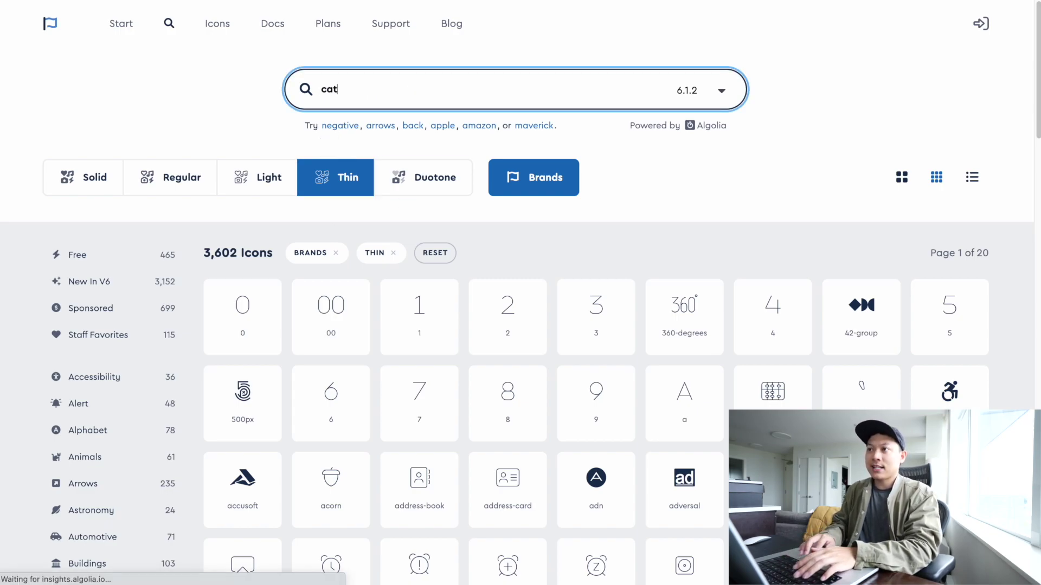